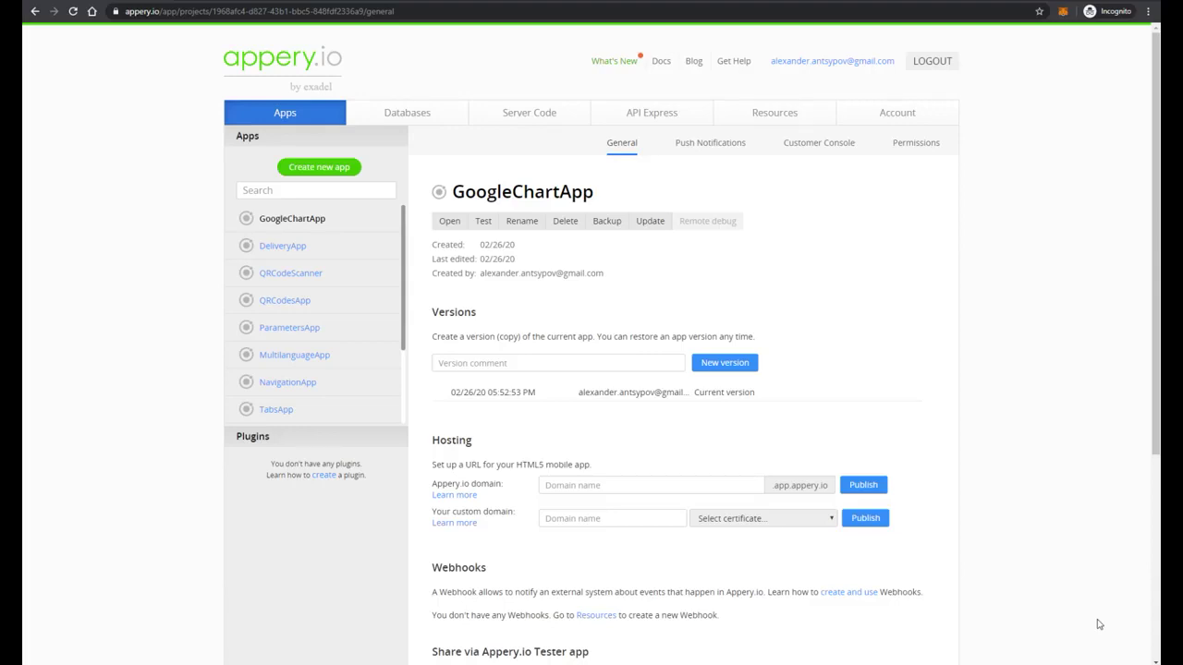
- Create a new Ionic 4 app named ChartApp
left_click(312, 171)
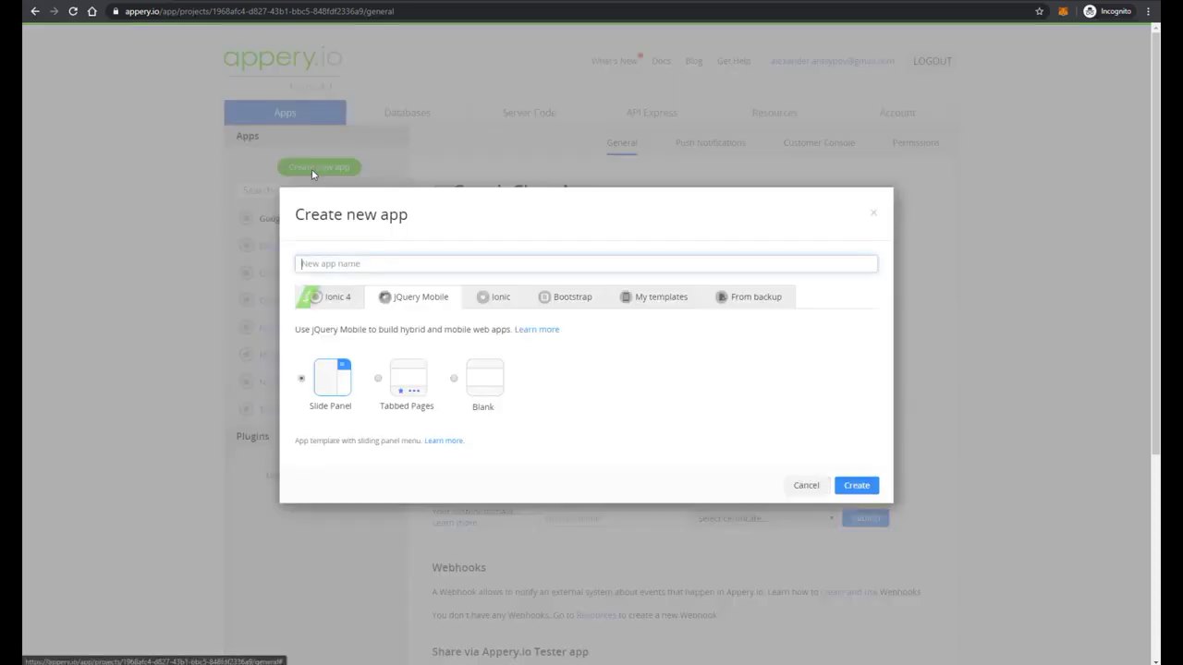
left_click(321, 306)
left_click(358, 264)
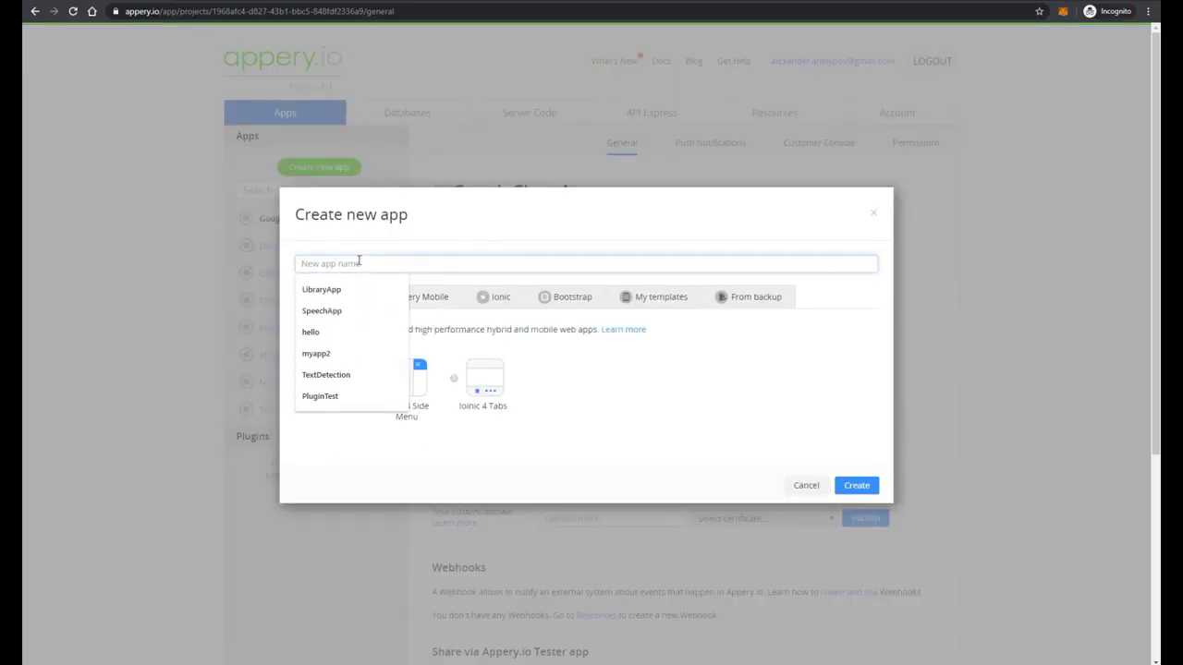
type("c")
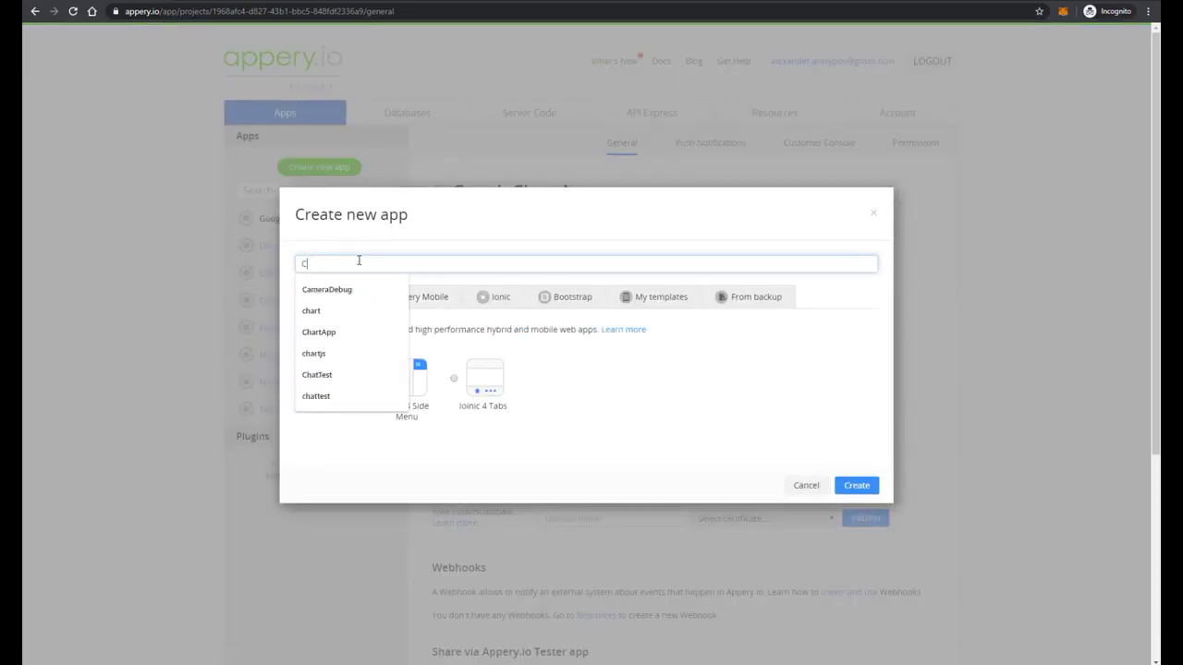
key("Down")
key("Down")
key("Down")
key("Return")
left_click(856, 486)
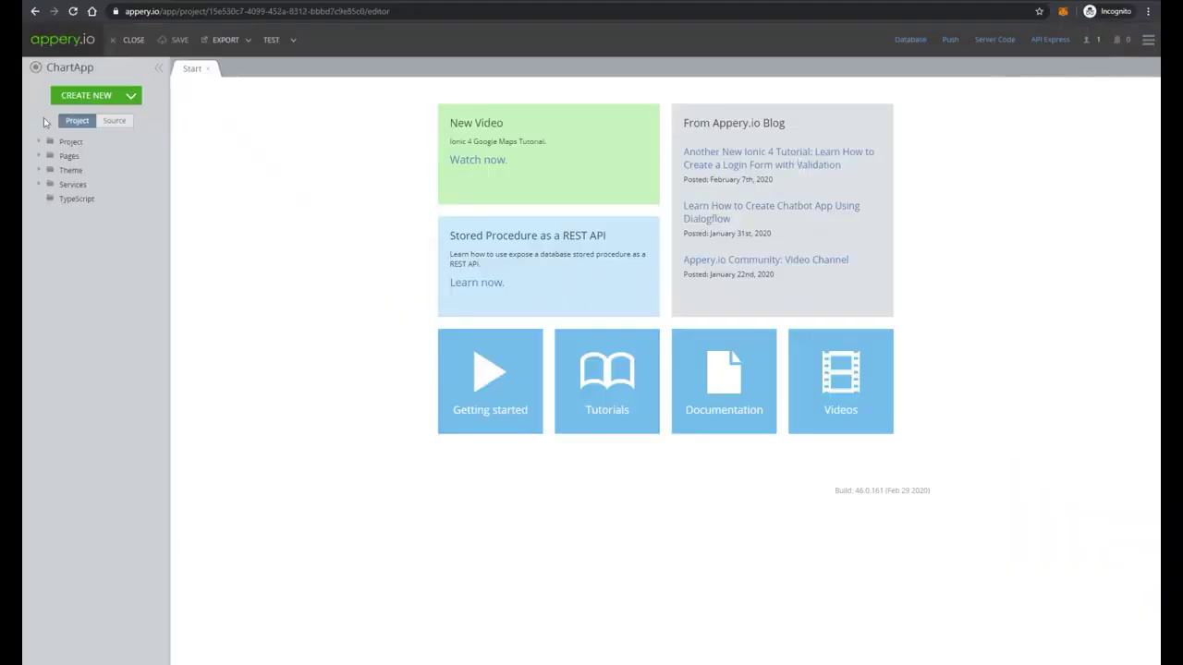
- Open the Screen1 page, add a Chart component to its content area and show the page at XS size
left_click(38, 156)
left_click(79, 185)
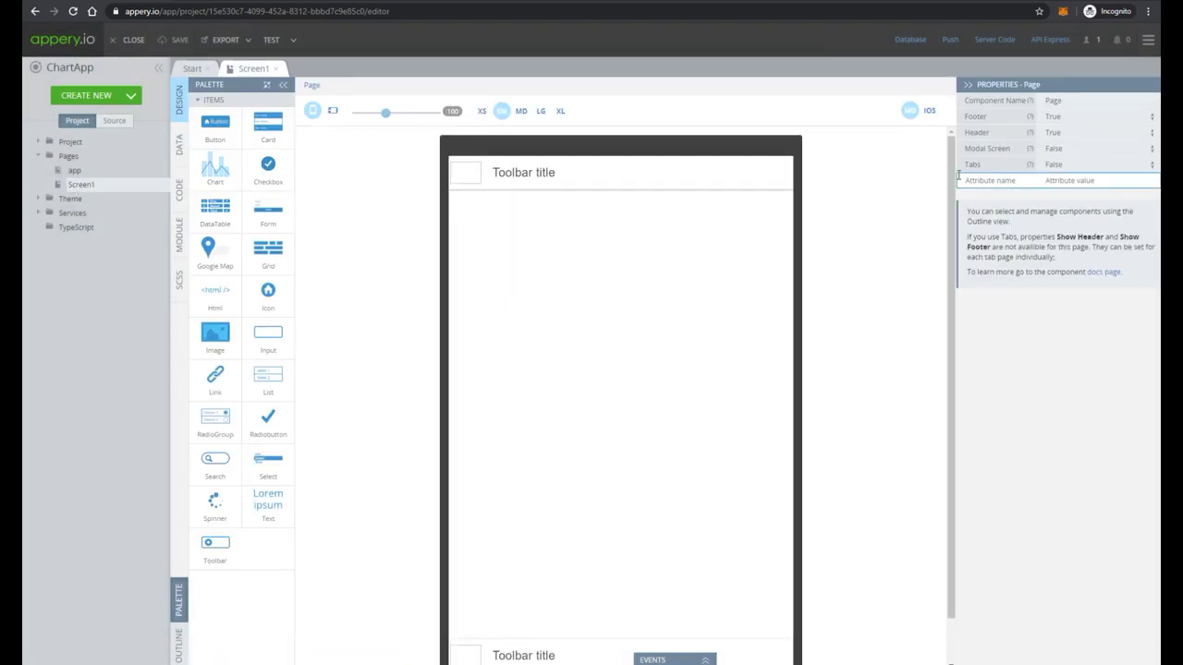
left_click_drag(215, 168, 554, 338)
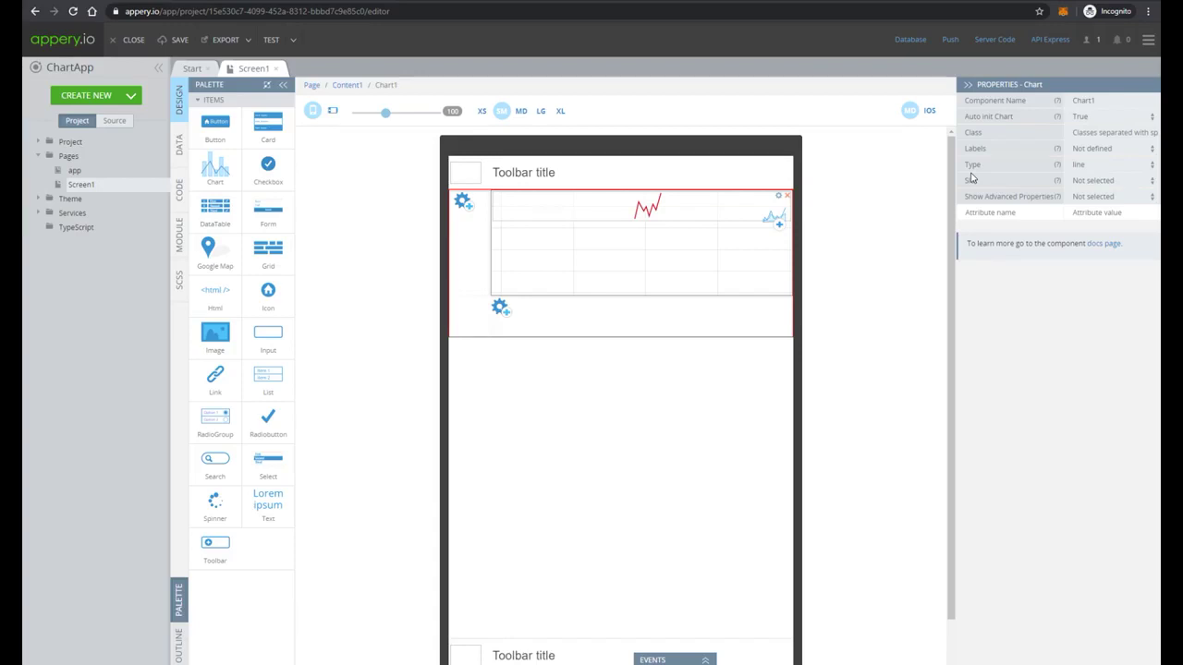
left_click(483, 111)
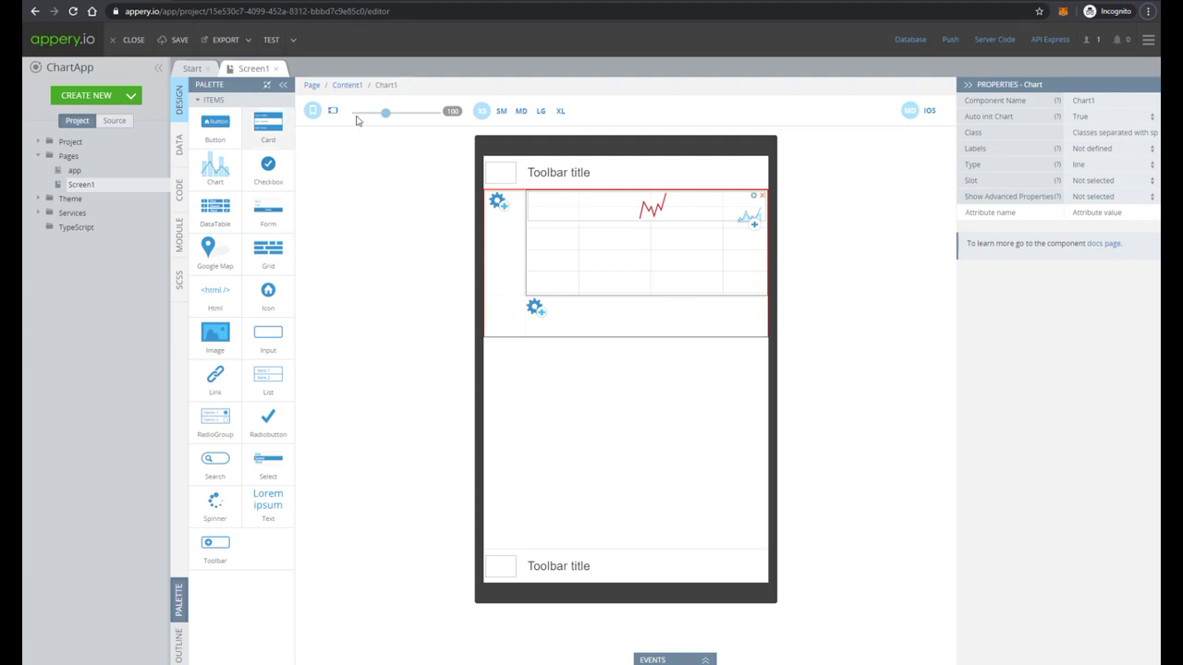
- Add a Screen1 variable named data of type Any with the value [65,59,80,81,56,55,40]
left_click(179, 190)
left_click(270, 96)
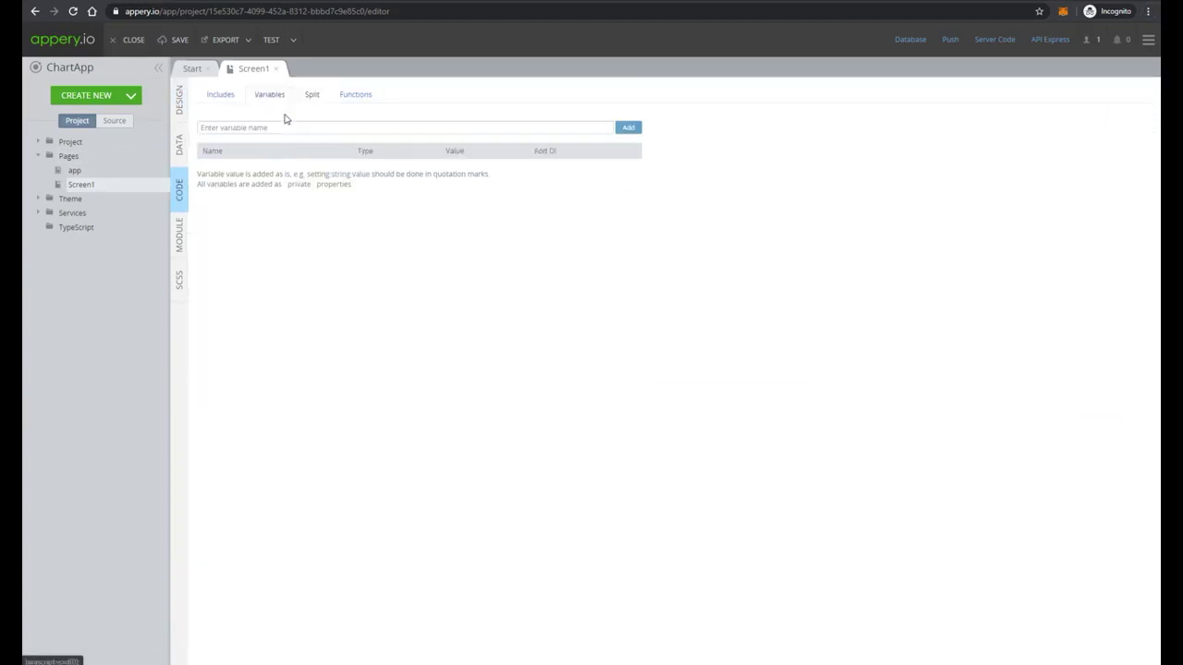
left_click(278, 127)
type("dza")
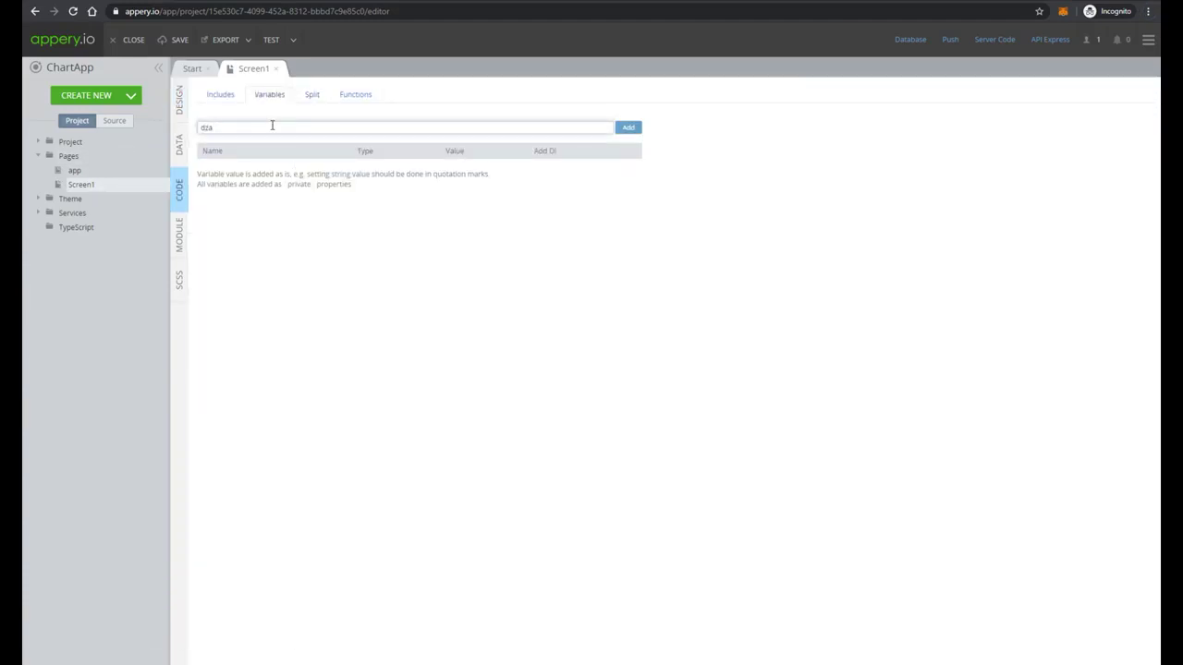
type("ata")
left_click(628, 128)
left_click(376, 170)
left_click(358, 213)
left_click(450, 167)
type("[65,59,80,81,56,55,40]")
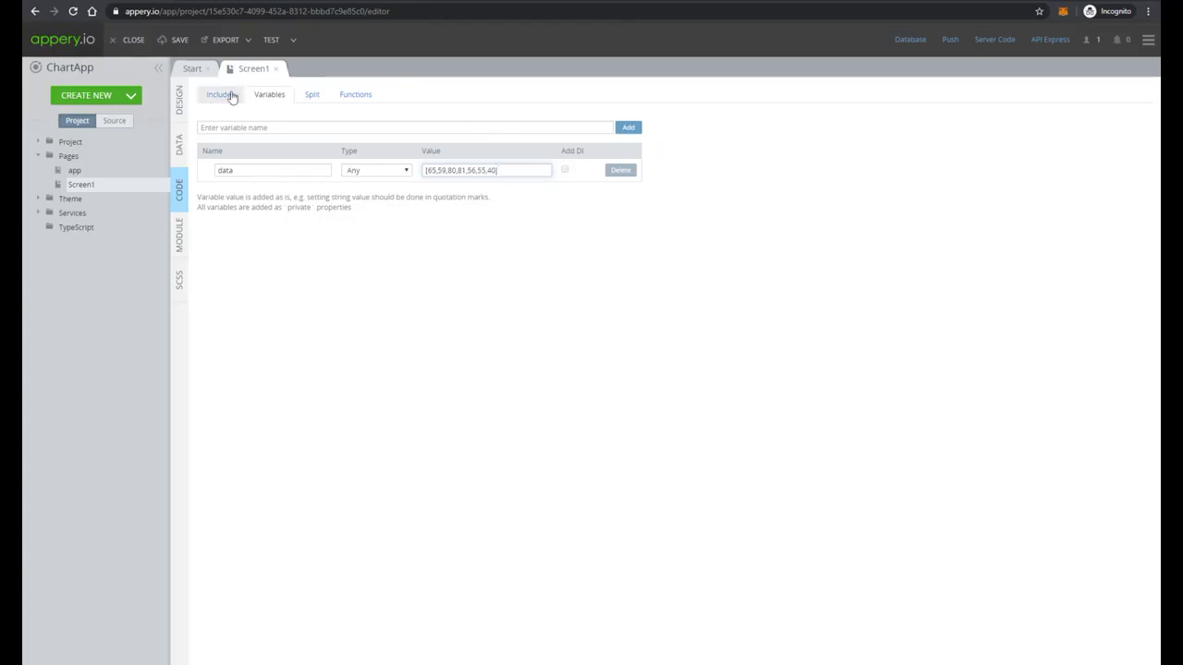
- In the page design, set the Data property of the chart's data component to the data variable
left_click(180, 100)
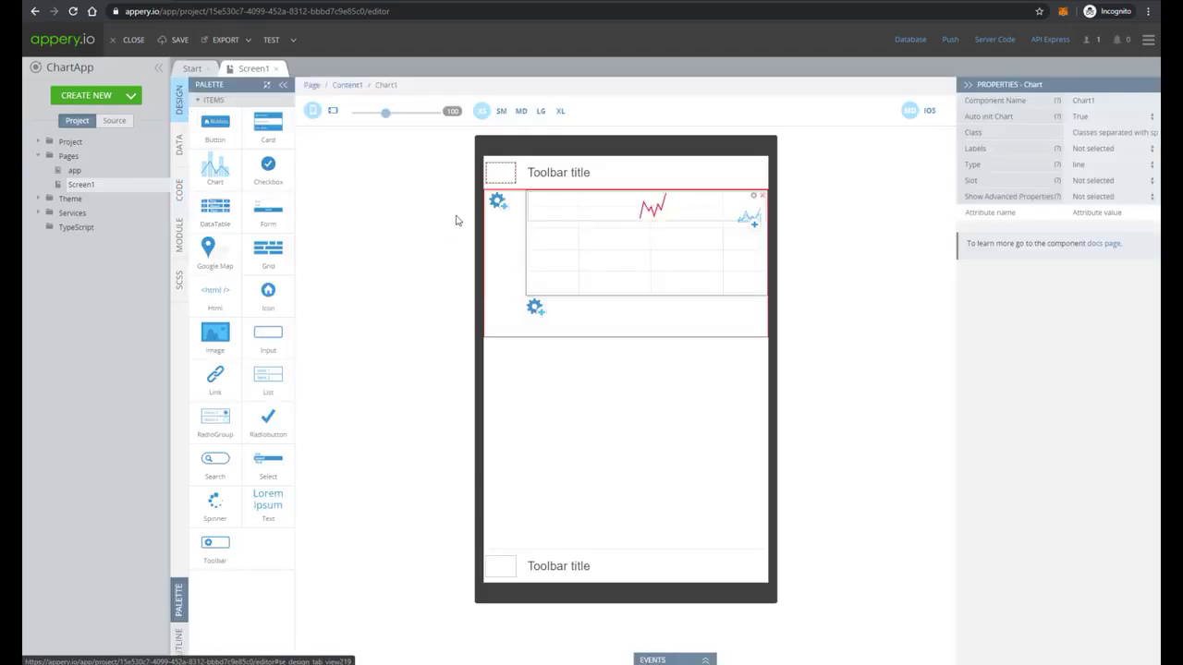
left_click(553, 219)
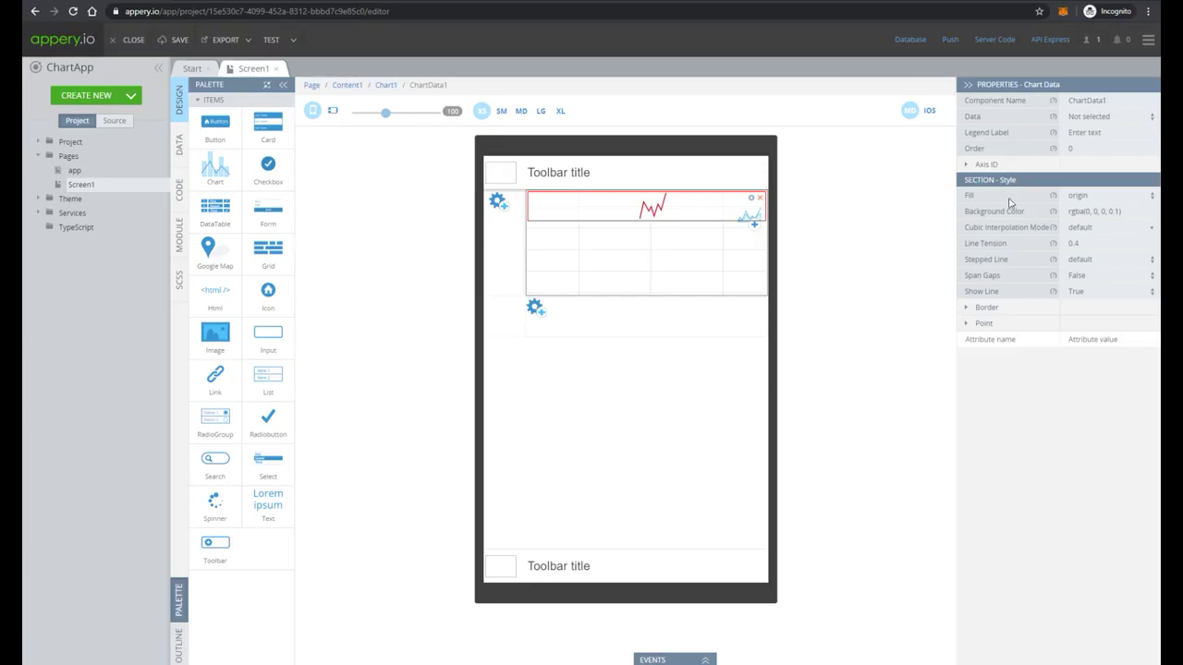
left_click(1112, 123)
left_click(1097, 139)
- Test the app in the XS phone frame to check the line chart, and close the preview
left_click(271, 40)
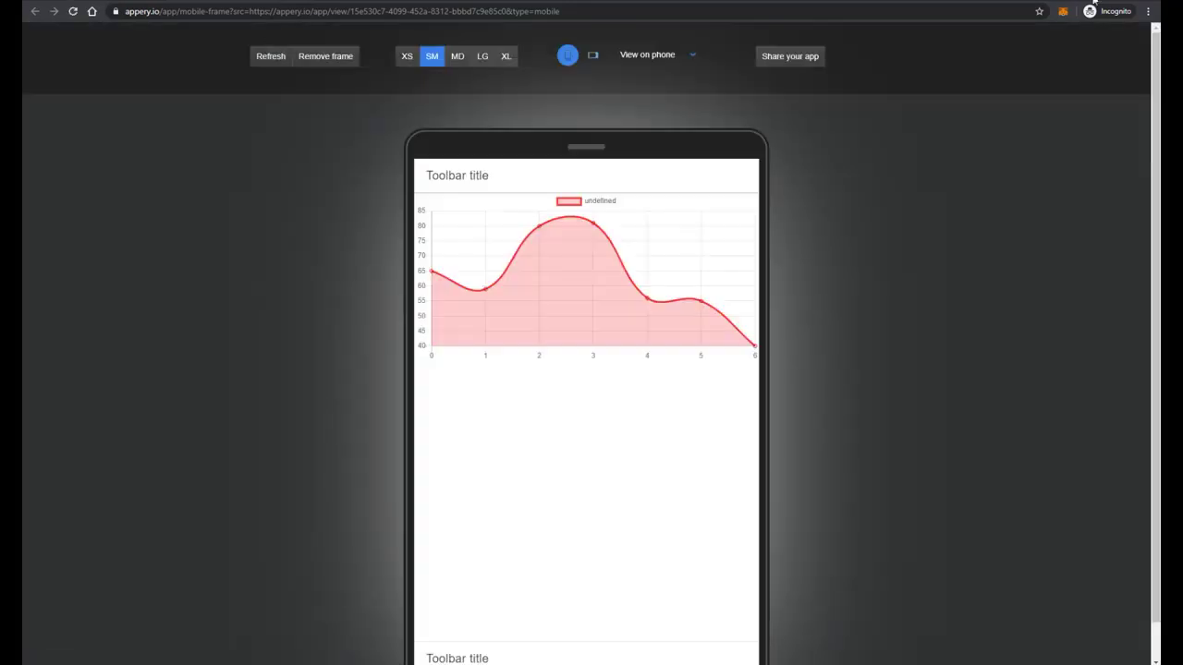
left_click(409, 59)
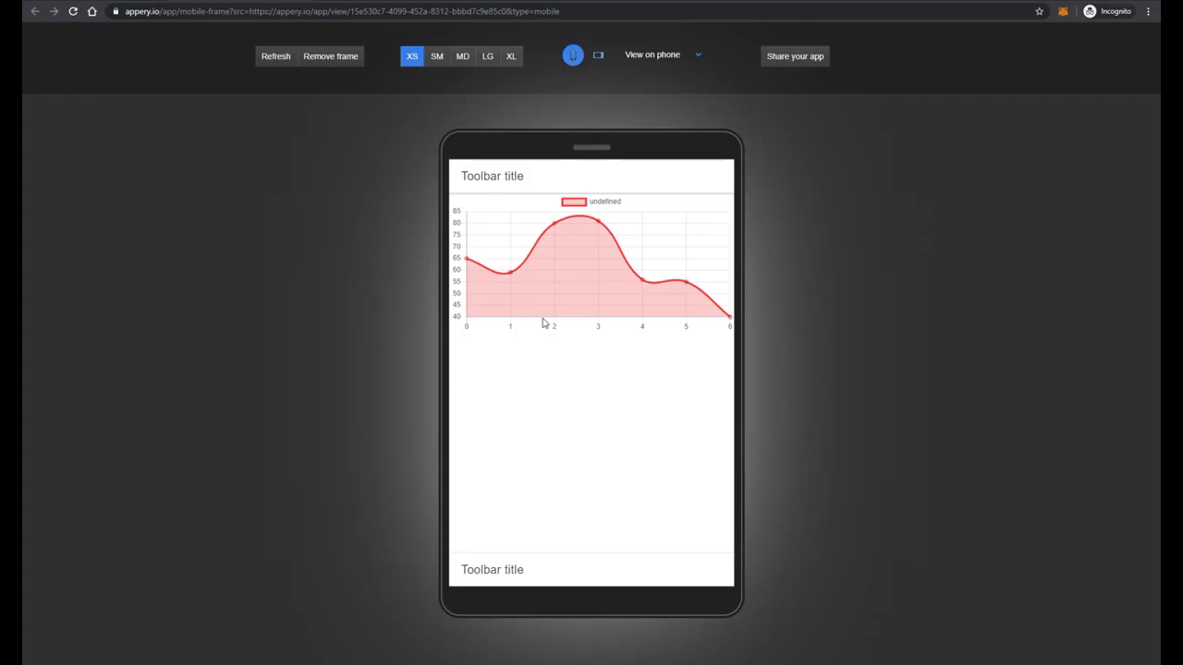
key("ctrl+w")
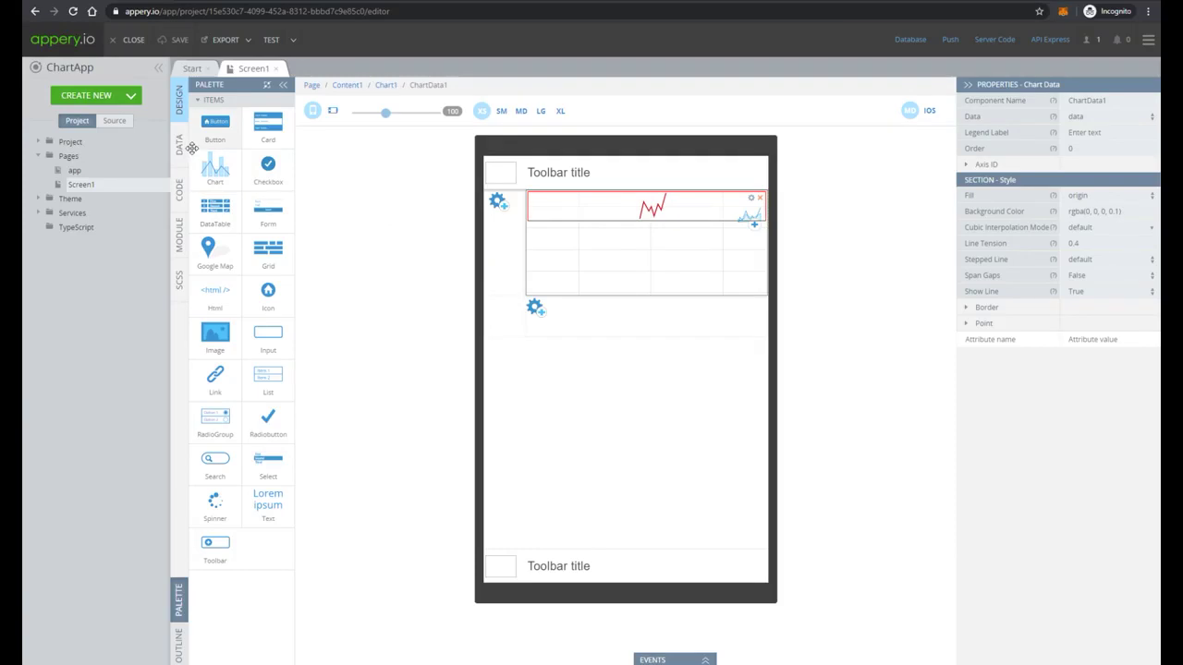
- Add a Screen1 variable named labels of type Any, holding an array of month names from January to July
left_click(179, 190)
left_click(278, 129)
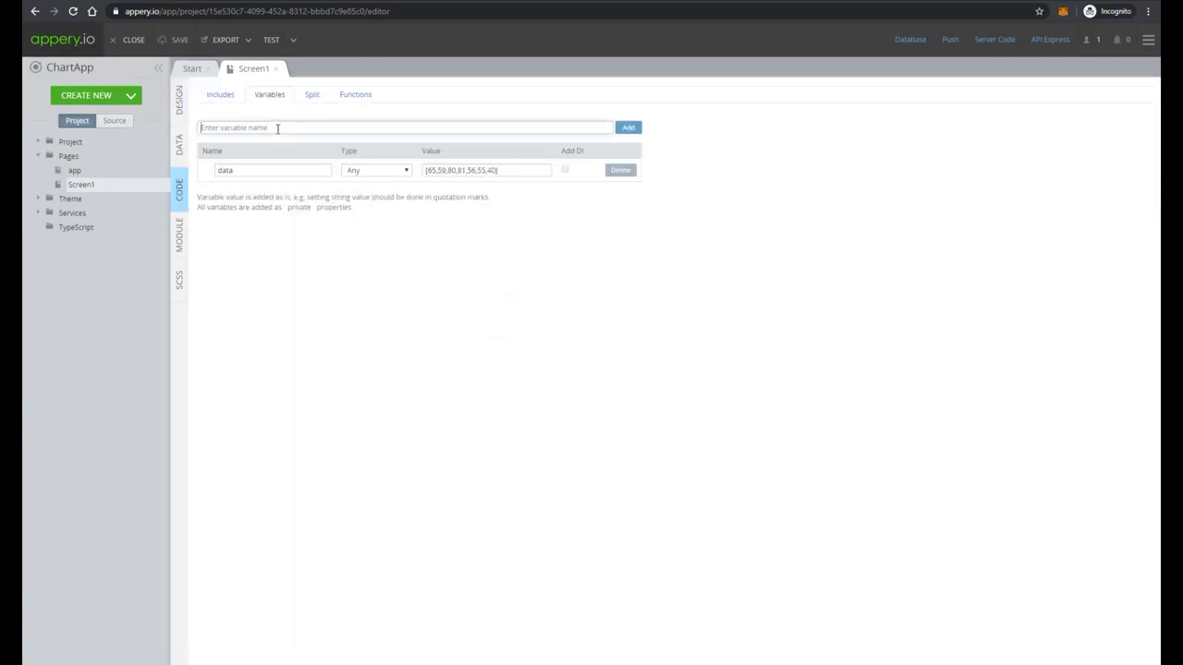
type("labels")
left_click(628, 127)
left_click(404, 193)
left_click(374, 238)
left_click(445, 191)
key("ctrl+v")
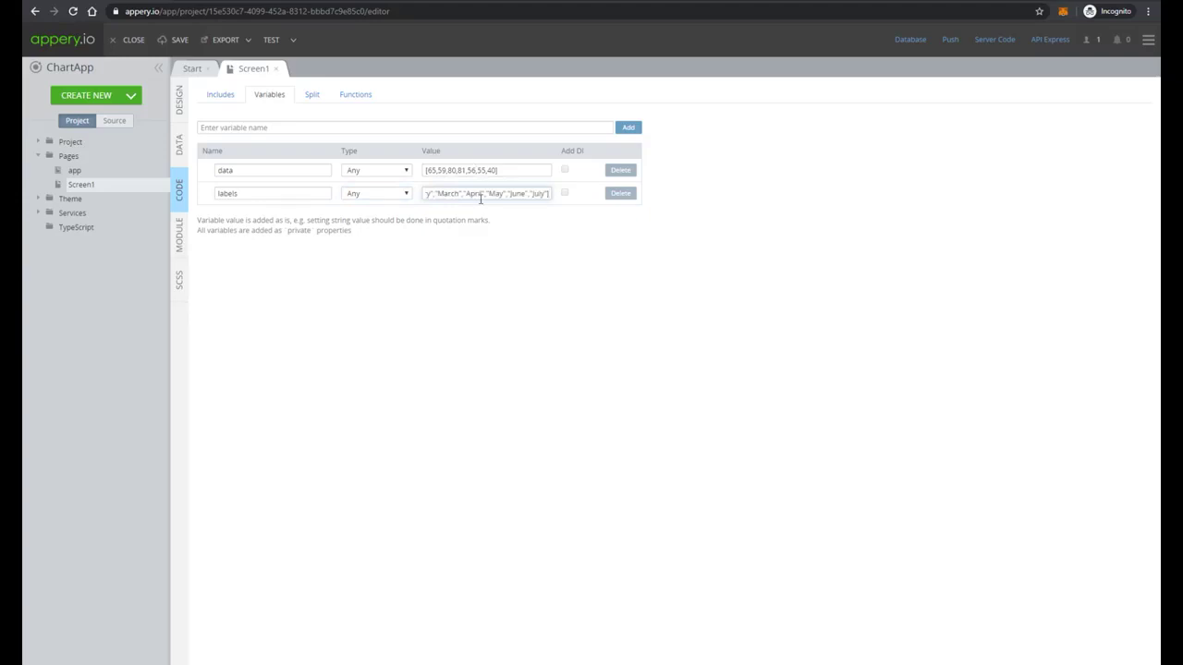
- In the page design, set the chart's Labels property to the labels variable
left_click(180, 102)
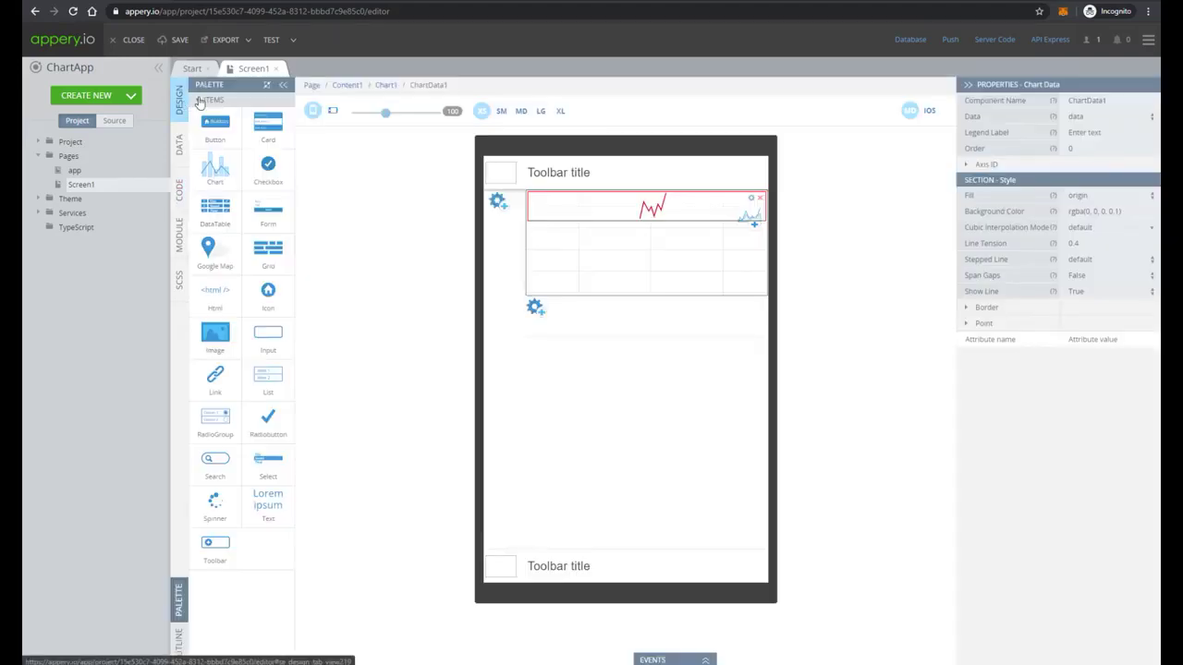
left_click(520, 237)
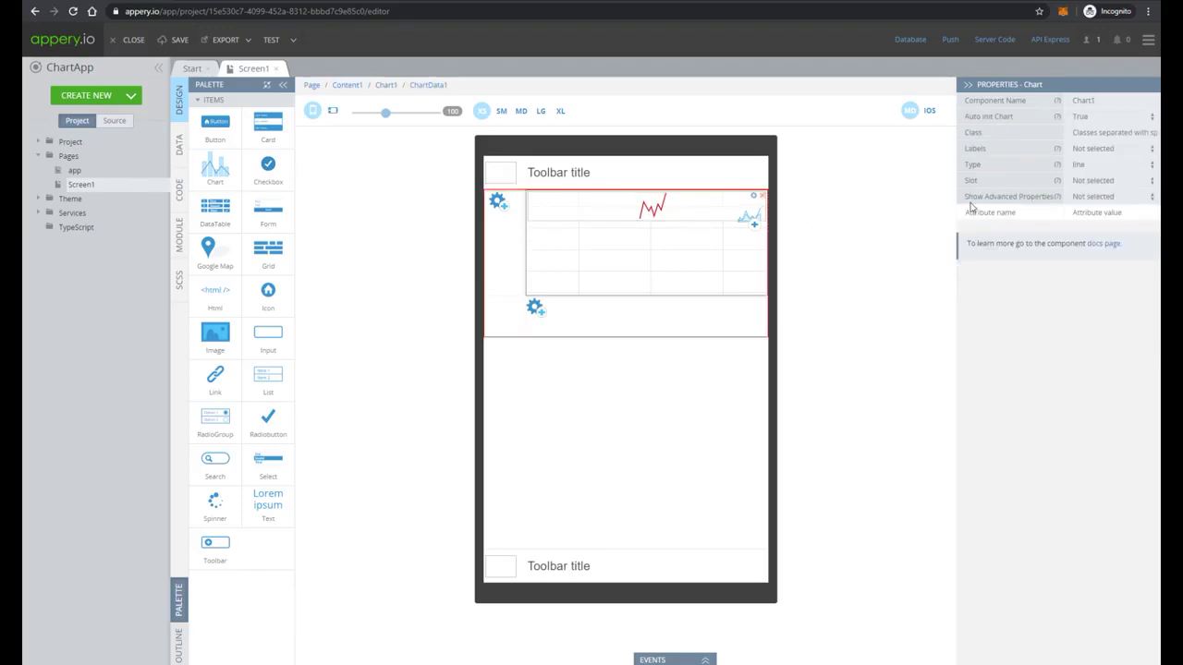
left_click(1100, 150)
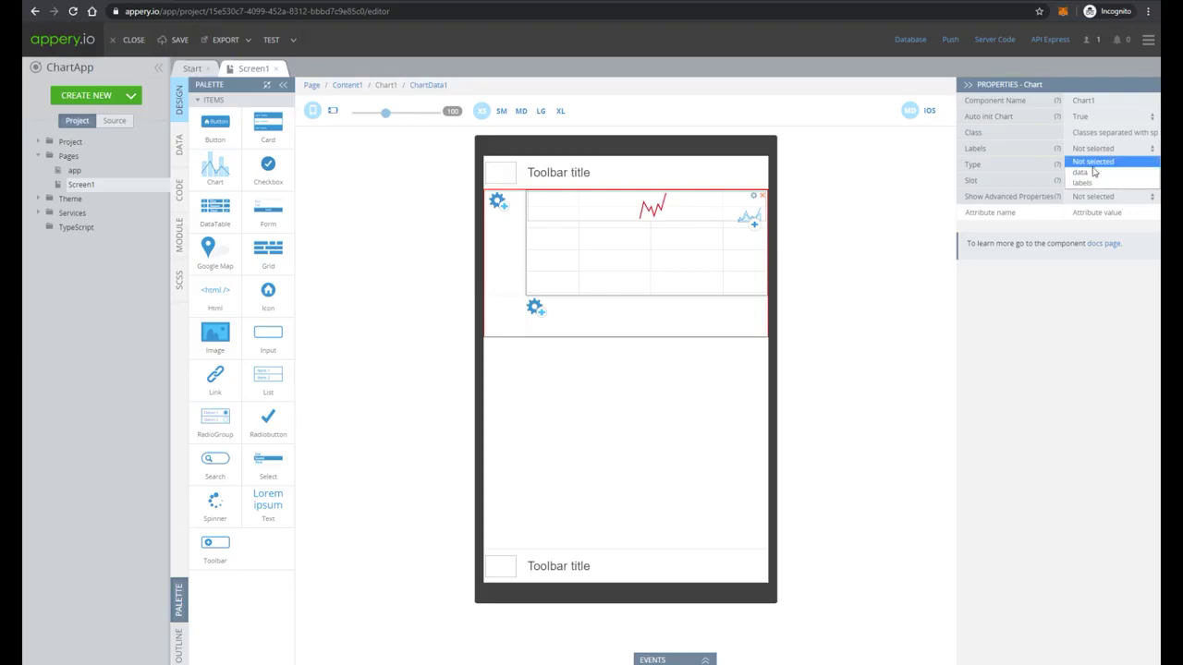
left_click(1095, 183)
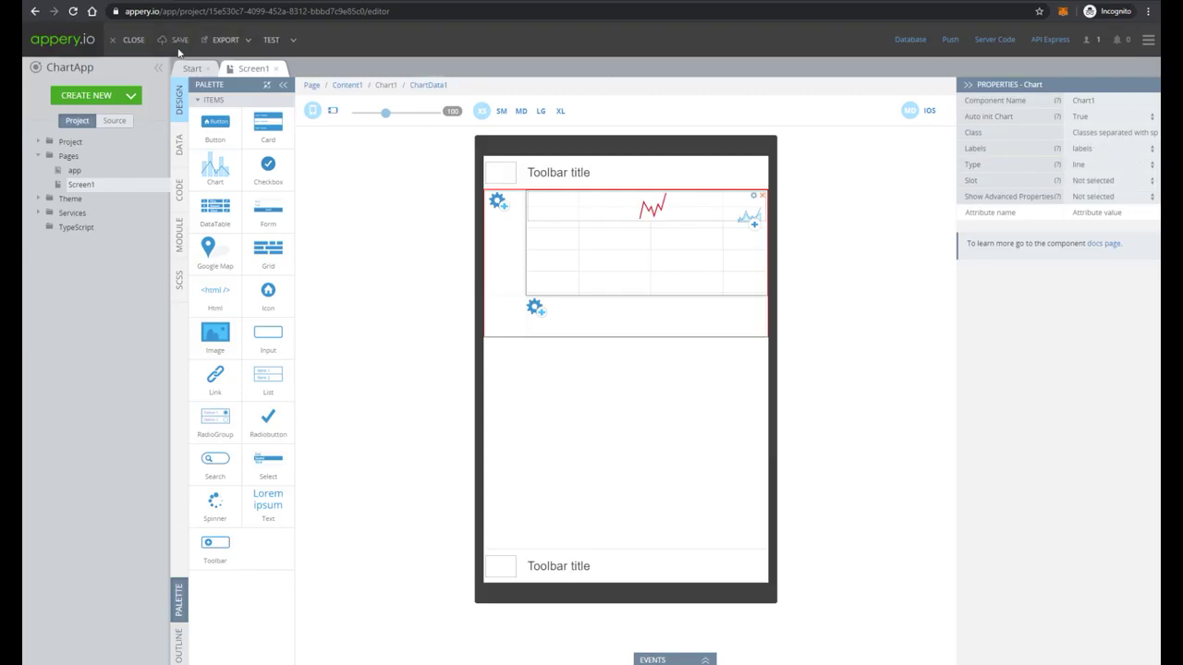
- Test the app again to check the month labels on the chart's horizontal axis, and close the preview
left_click(264, 42)
left_click(268, 57)
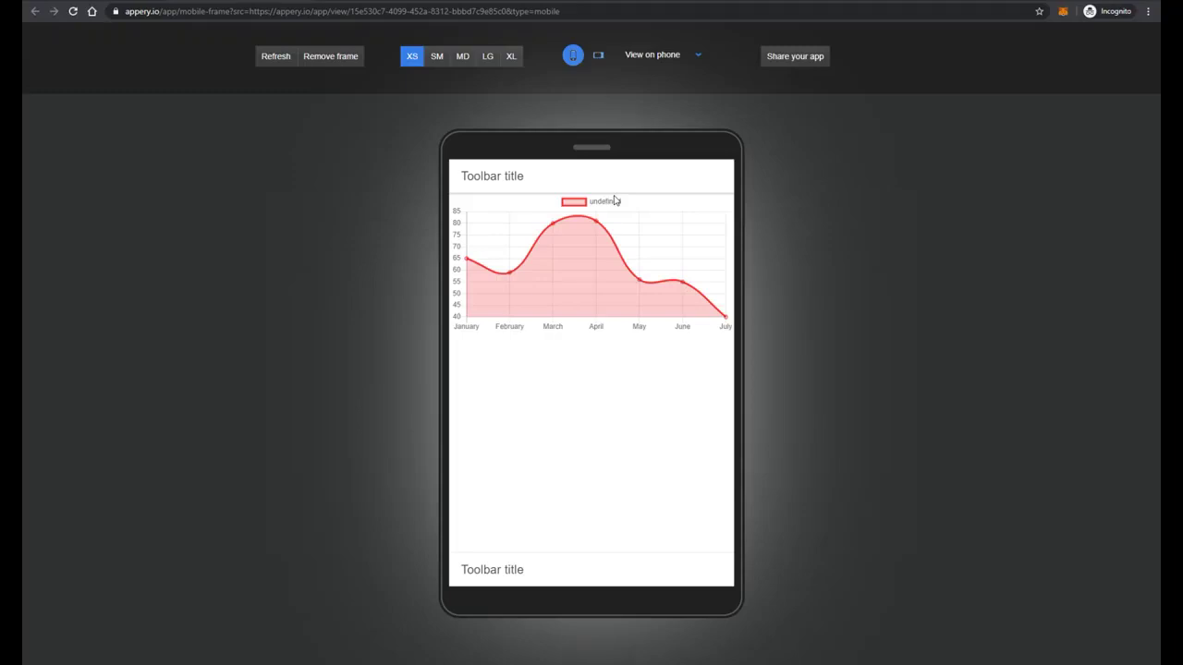
key("ctrl+w")
- Set the chart data's Legend Label to "My Chart" and check the saved change in the app preview
left_click(560, 210)
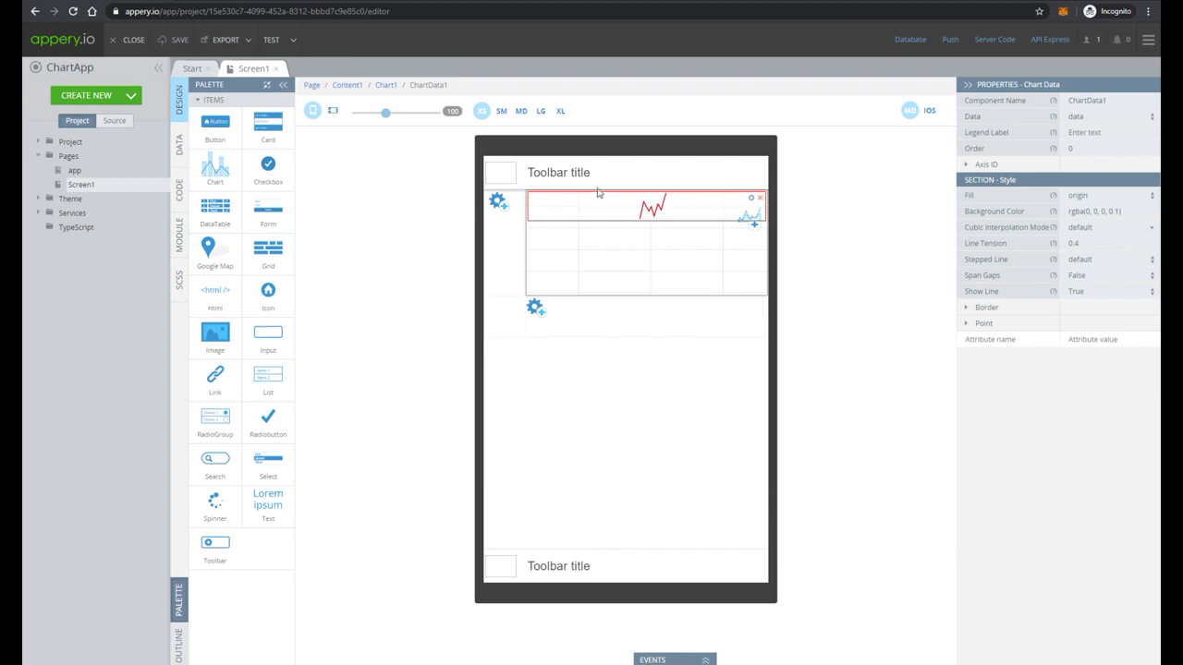
left_click(1105, 132)
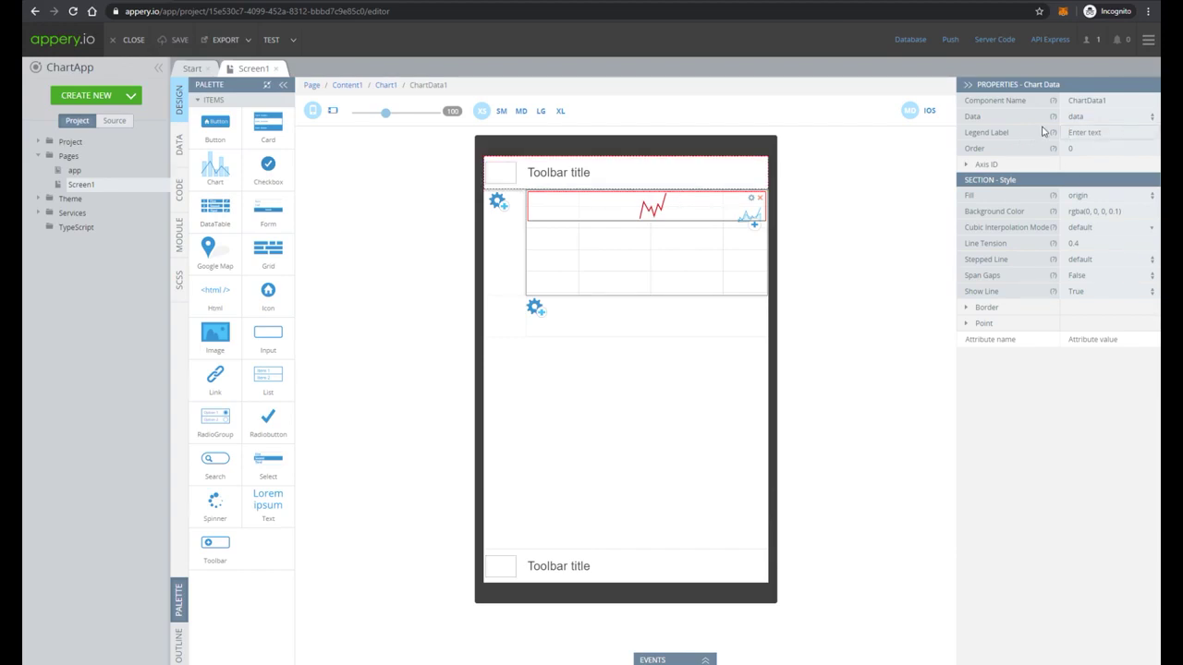
type("My Chart")
left_click(175, 40)
left_click(271, 40)
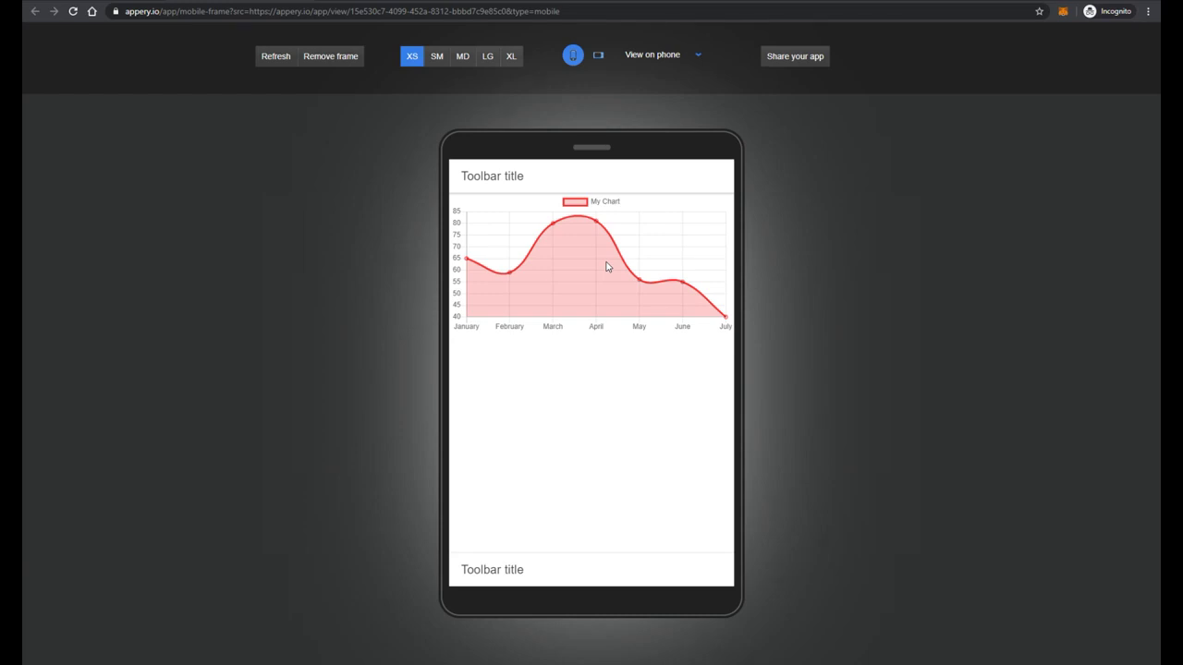
key("ctrl+w")
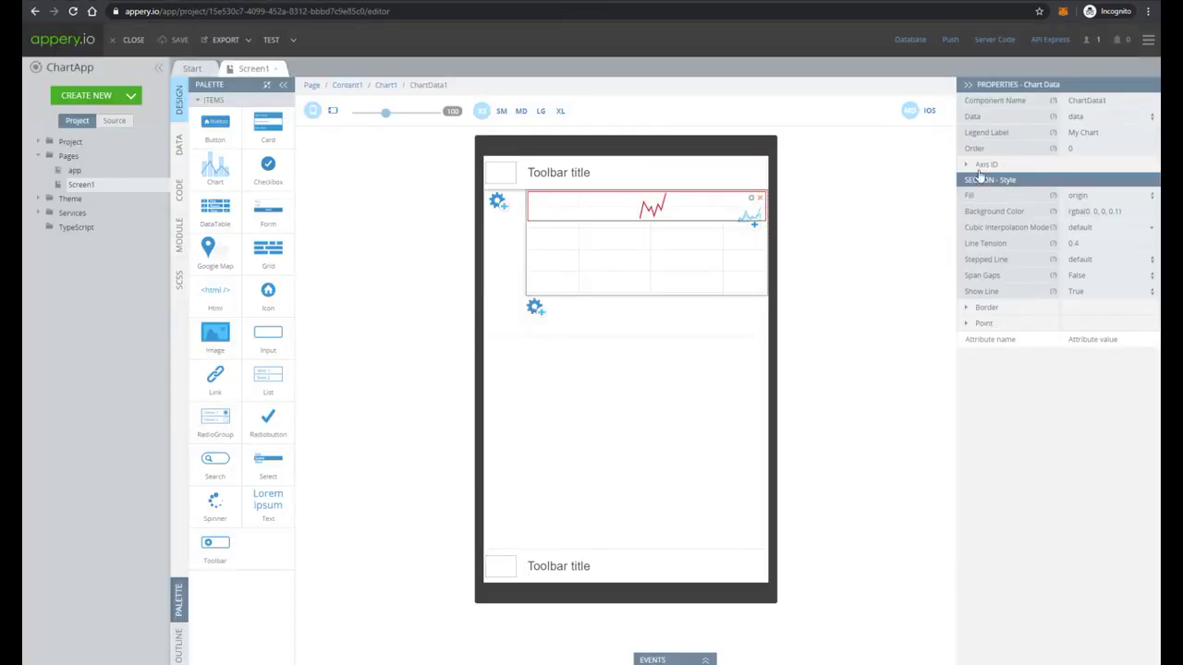
- Show the chart's advanced Title properties and expand that group
left_click(494, 282)
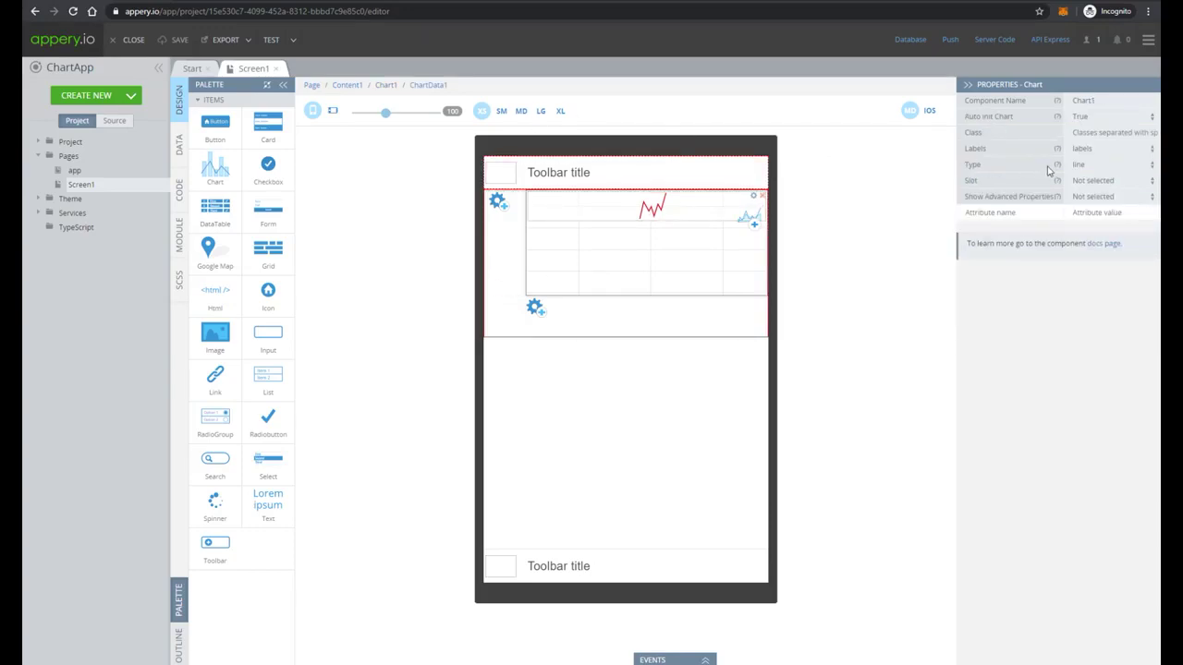
left_click(1105, 198)
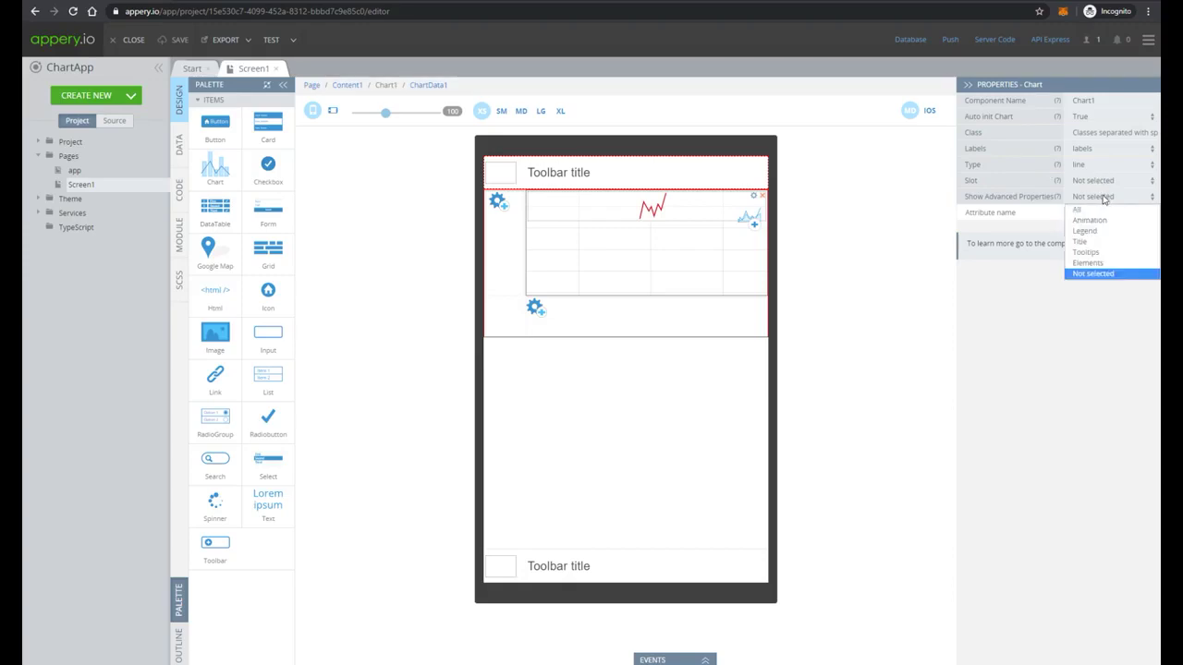
left_click(1100, 241)
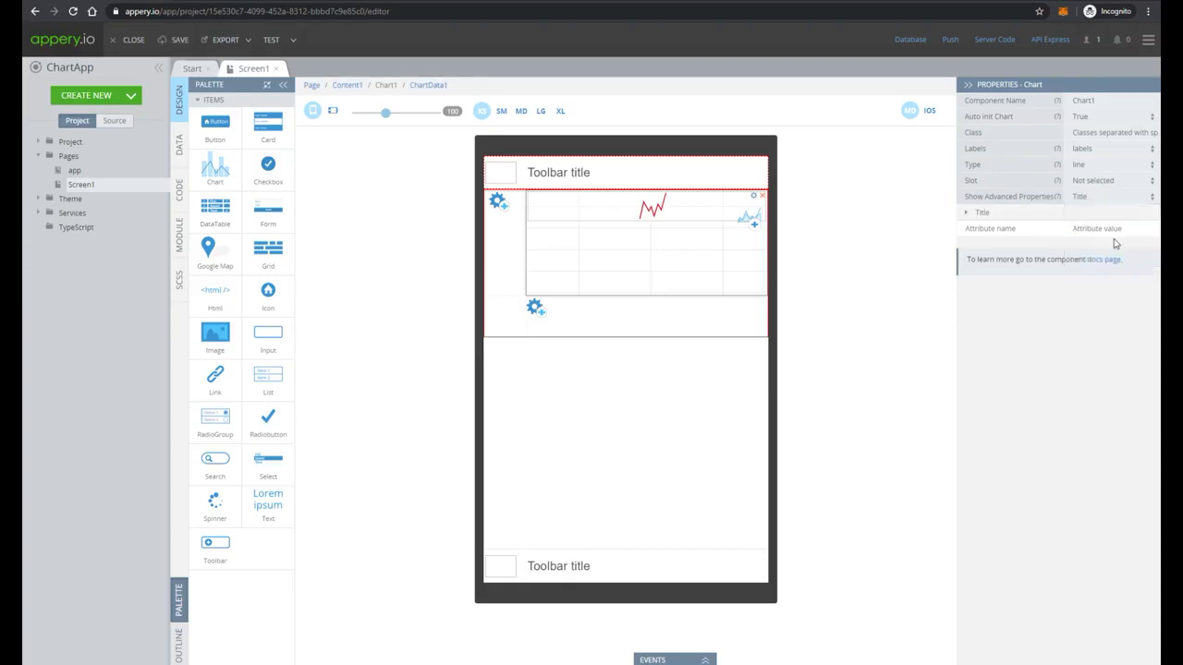
left_click(969, 214)
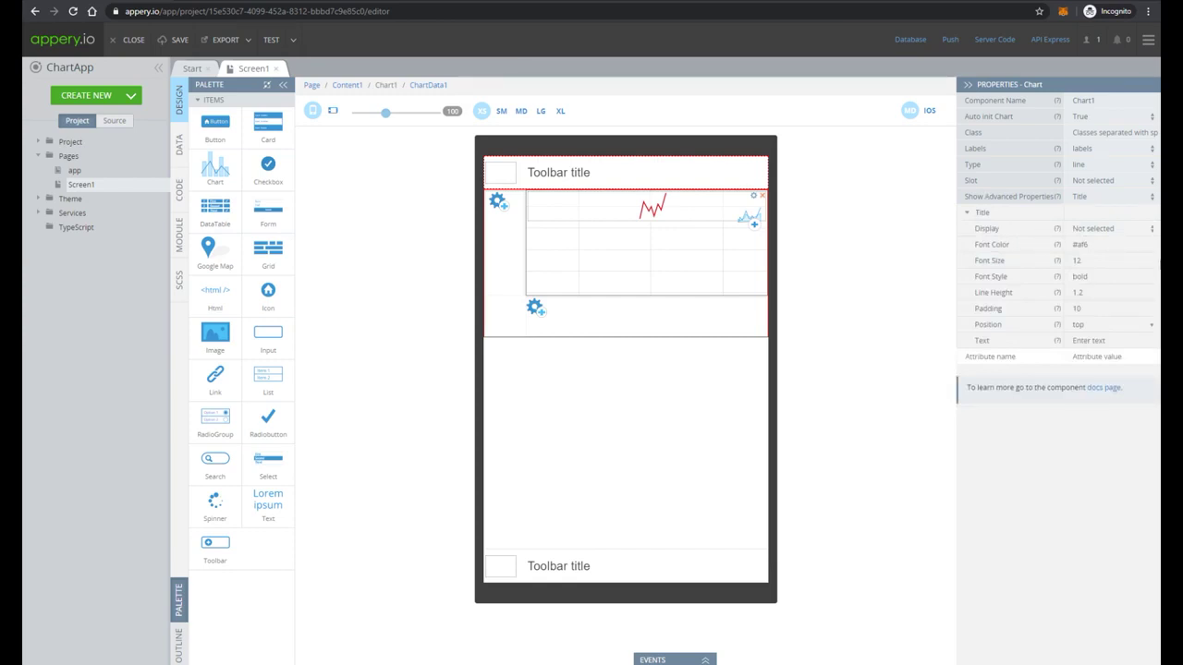
- Set the chart title's text to "My First Chart Title" with Display true, and test the saved app
left_click(1113, 342)
type("MY First Chart Ti")
left_click(1101, 231)
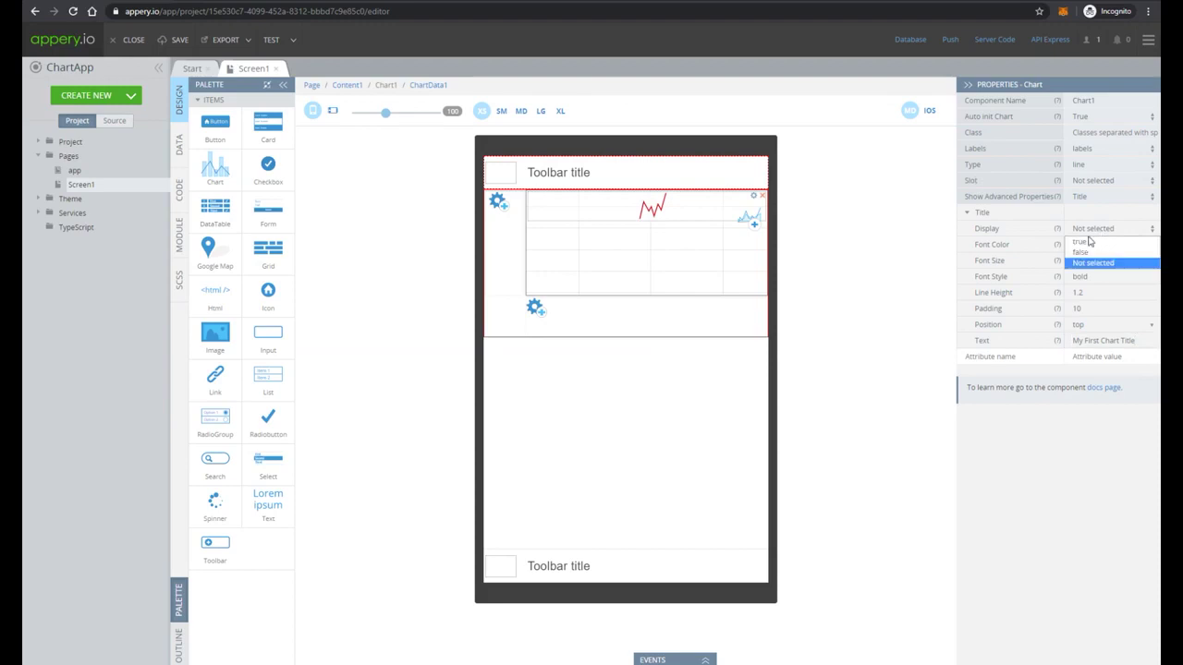
left_click(1087, 241)
left_click(170, 42)
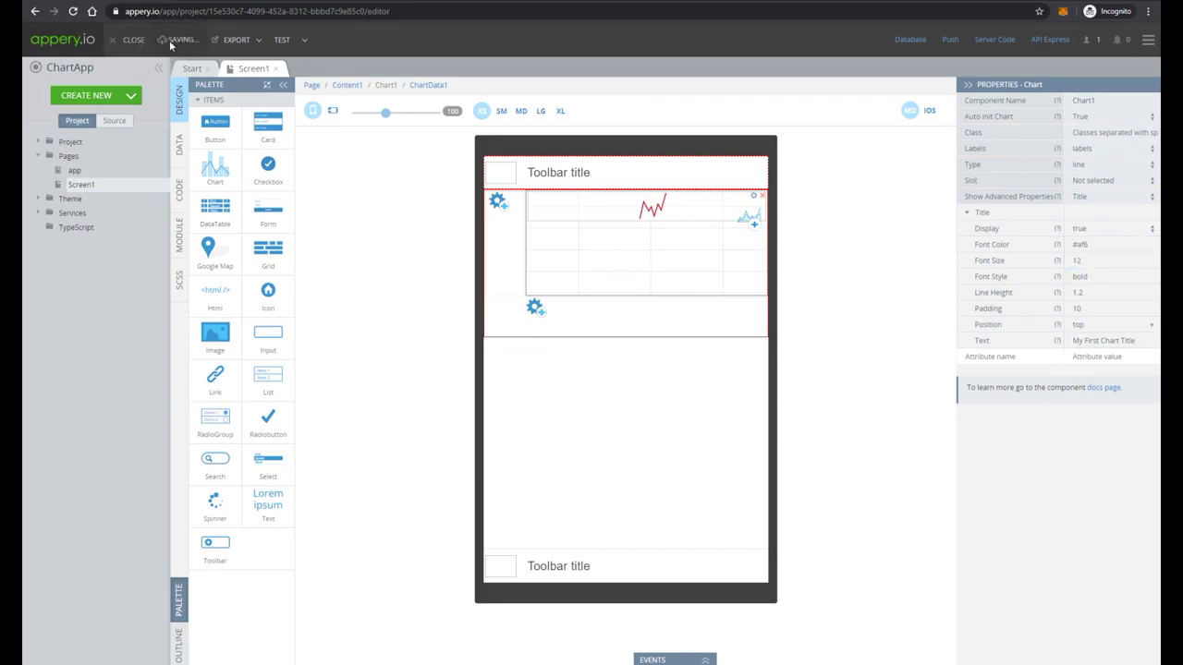
left_click(276, 41)
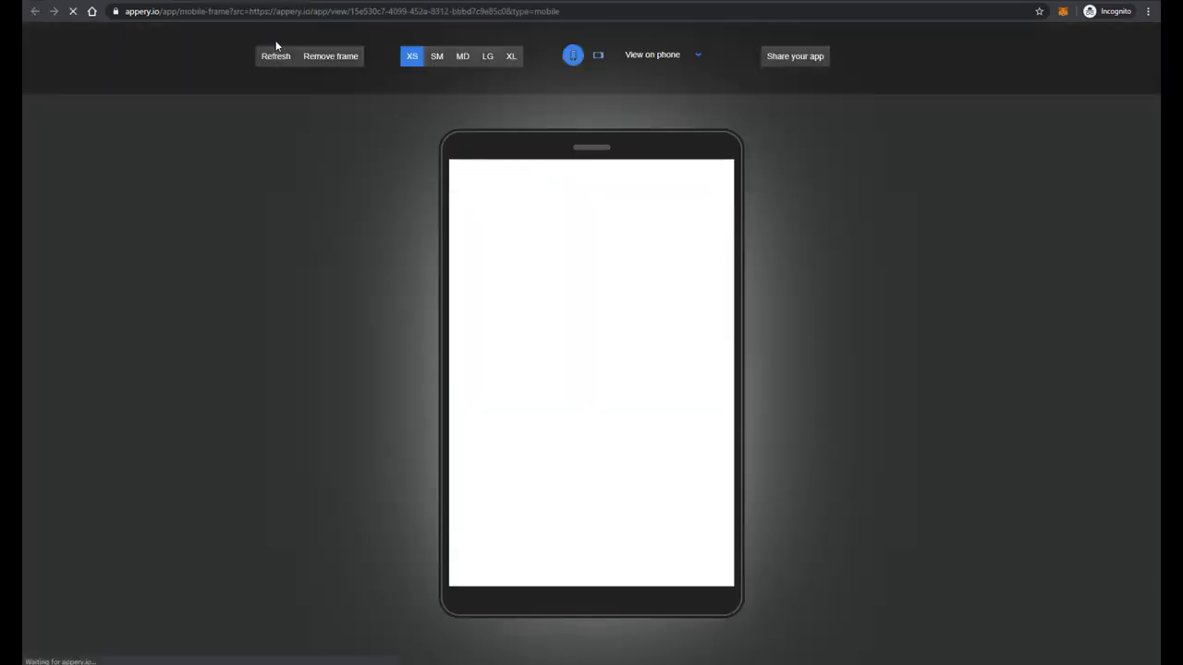